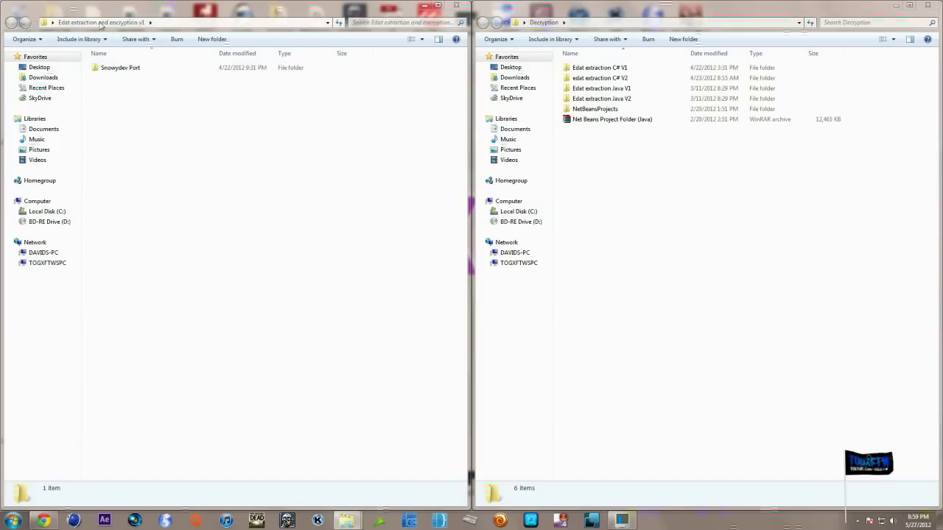
{"action": "left_click", "coordinate": [911, 6]}
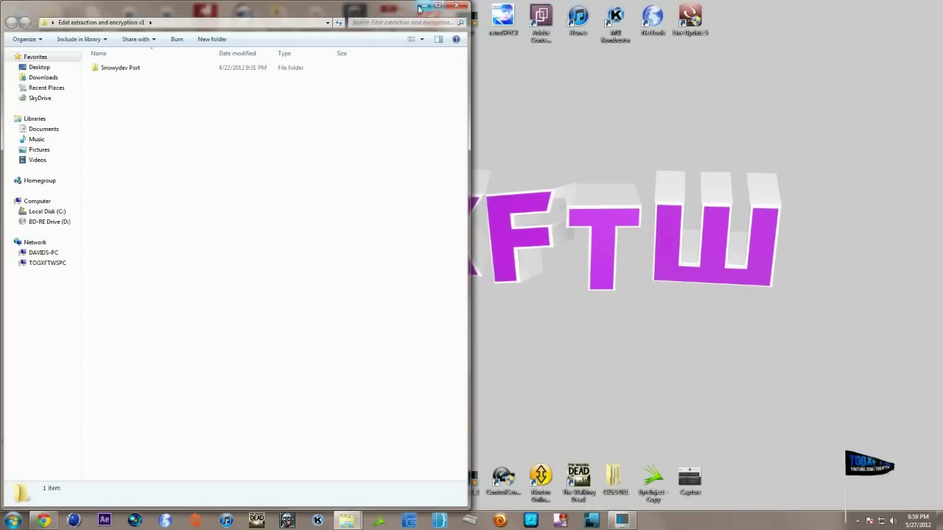
{"action": "left_click", "coordinate": [445, 7]}
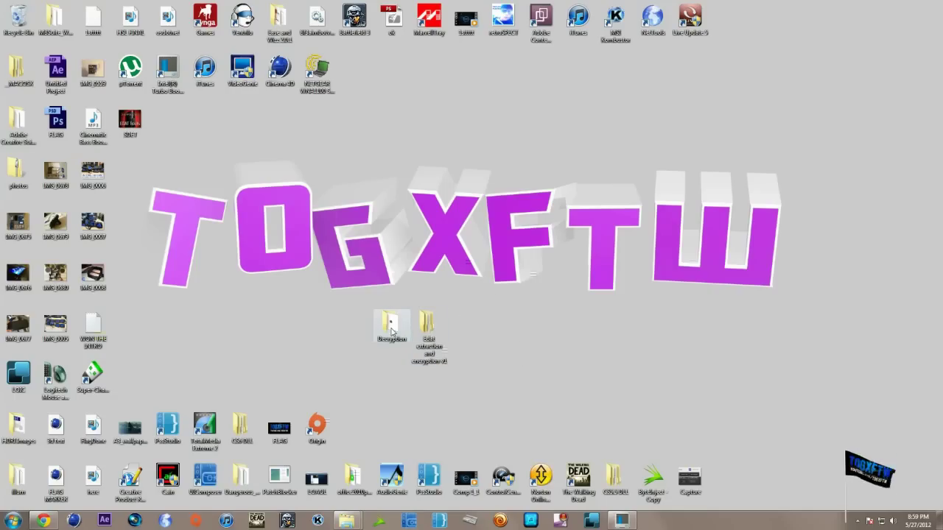
{"action": "double_click", "coordinate": [392, 330]}
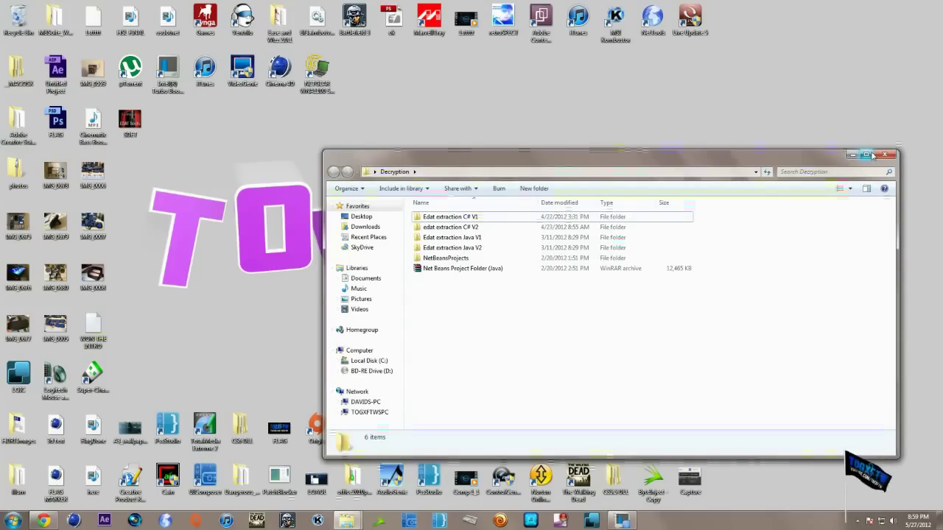
{"action": "left_click_drag", "start_coordinate": [763, 163], "coordinate": [939, 10]}
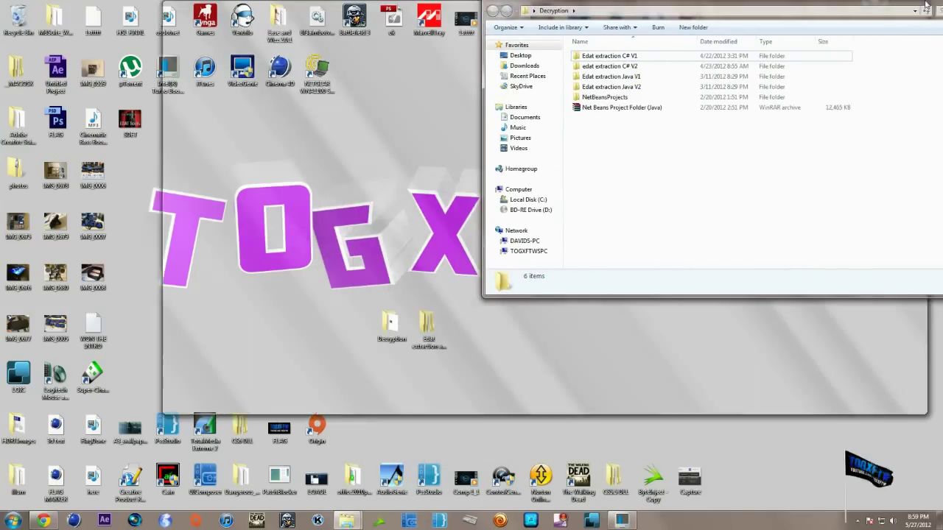
{"action": "left_click", "coordinate": [398, 283]}
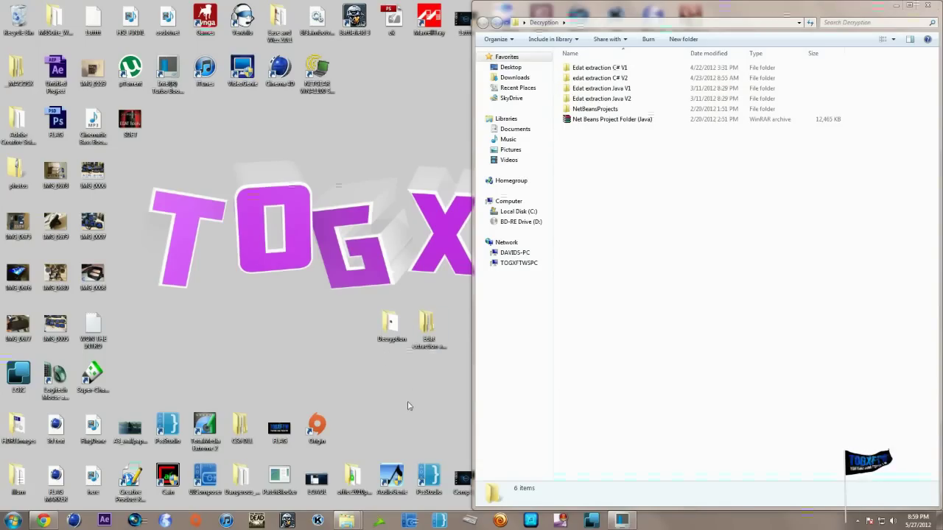
{"action": "left_click", "coordinate": [611, 312]}
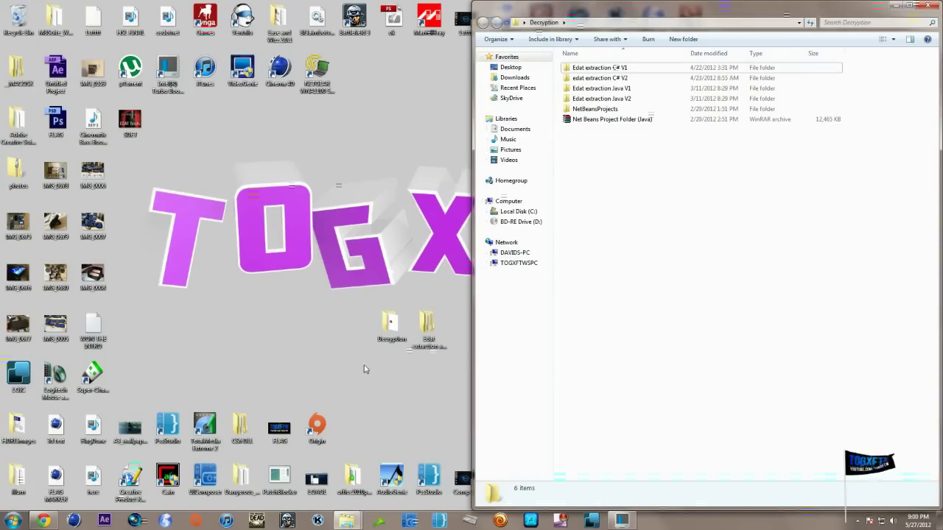
{"action": "left_click", "coordinate": [271, 305]}
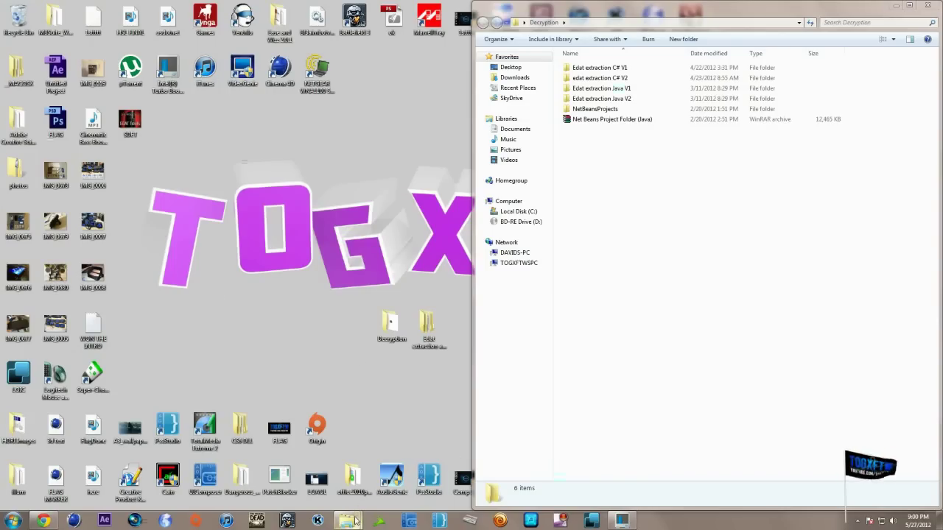
{"action": "left_click", "coordinate": [298, 464]}
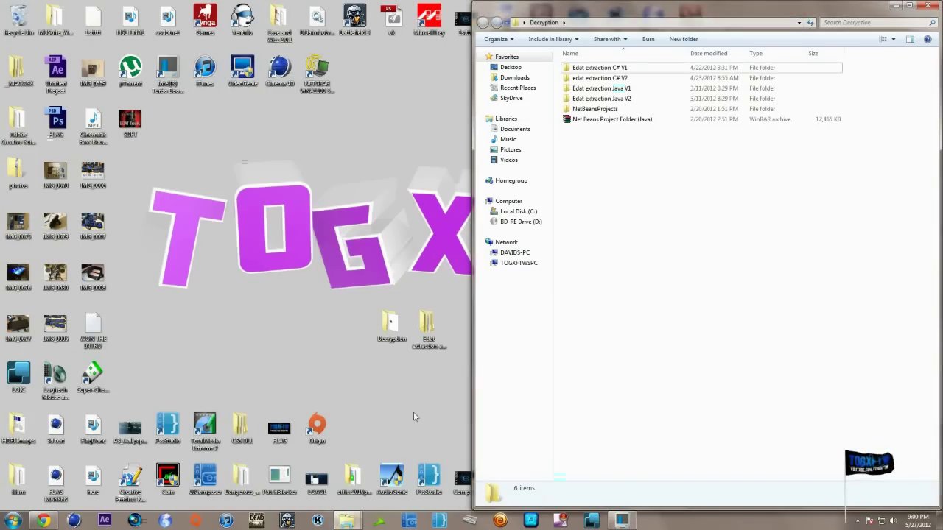
{"action": "left_click", "coordinate": [379, 464]}
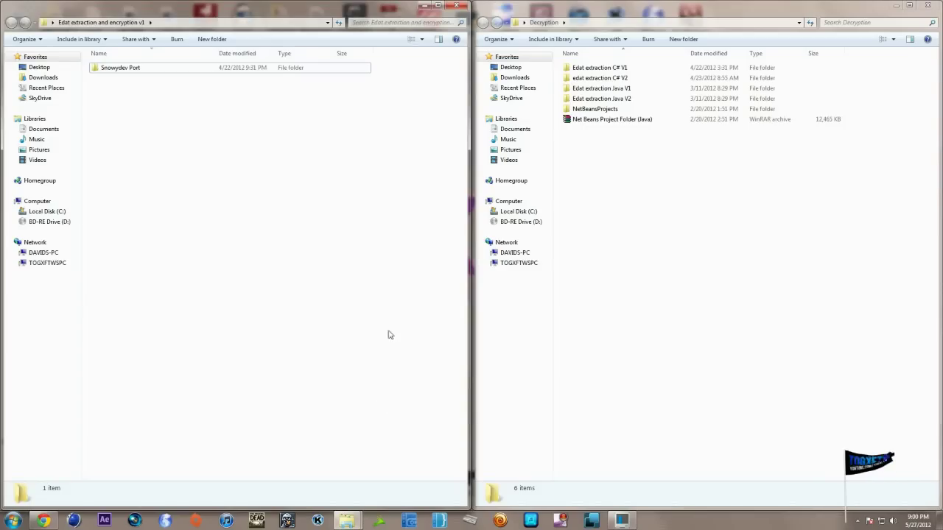
Browse through Snowydev Port\Snowydev Port to bin\Release and launch the Snowydev Port application
{"action": "double_click", "coordinate": [154, 70]}
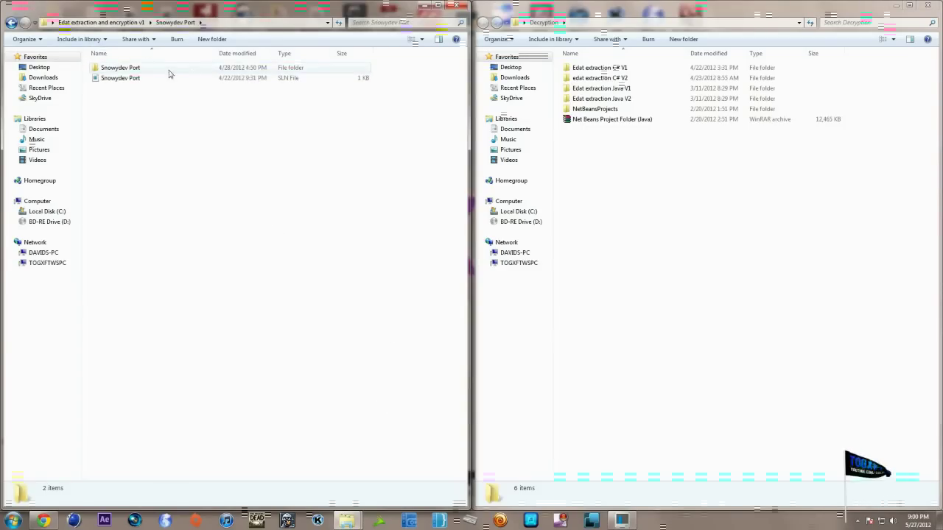
{"action": "double_click", "coordinate": [169, 68]}
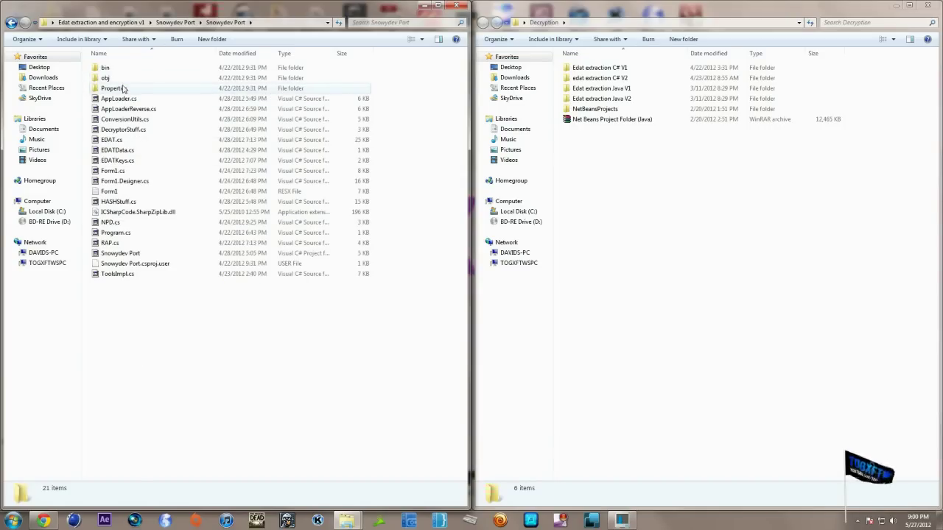
{"action": "double_click", "coordinate": [114, 88]}
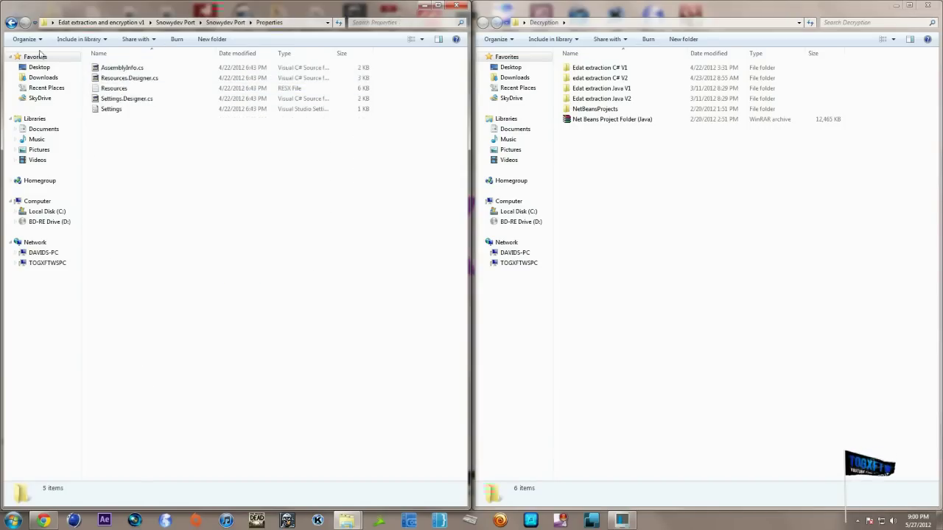
{"action": "left_click", "coordinate": [10, 22]}
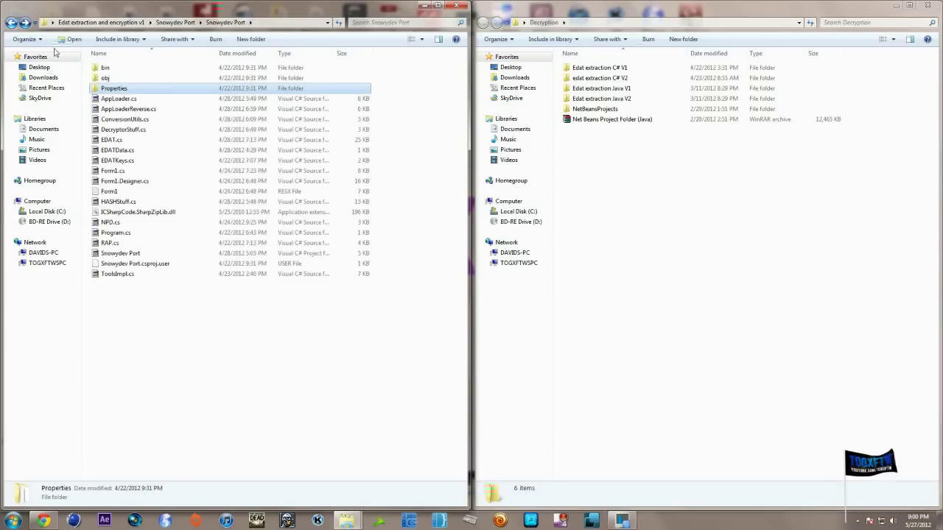
{"action": "double_click", "coordinate": [104, 68]}
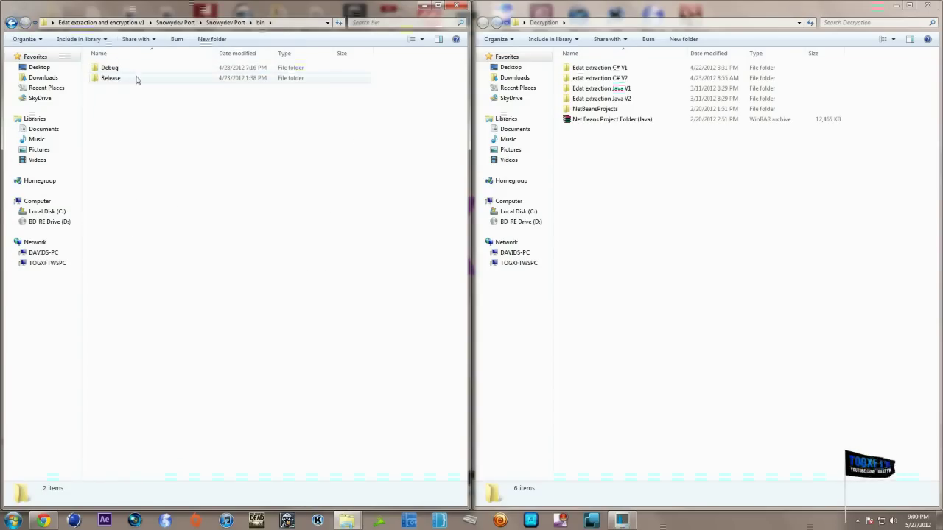
{"action": "double_click", "coordinate": [111, 78]}
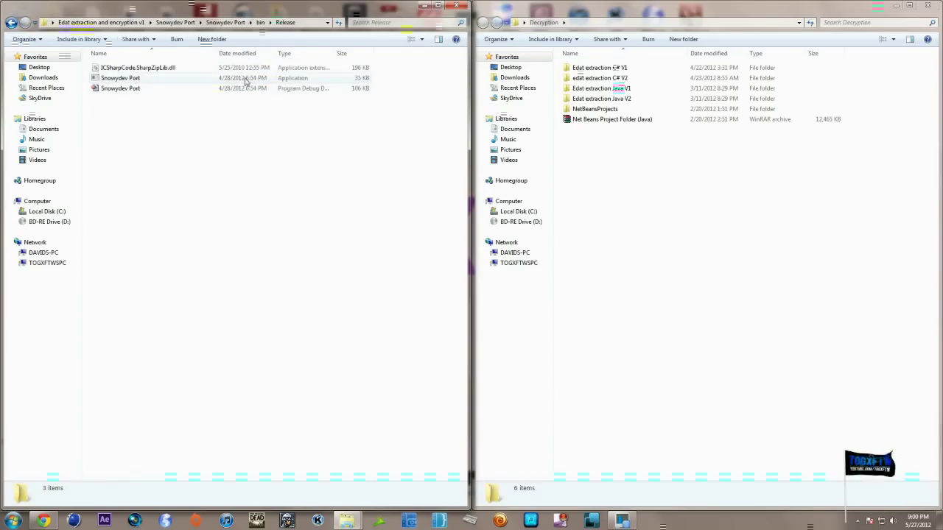
{"action": "double_click", "coordinate": [121, 78]}
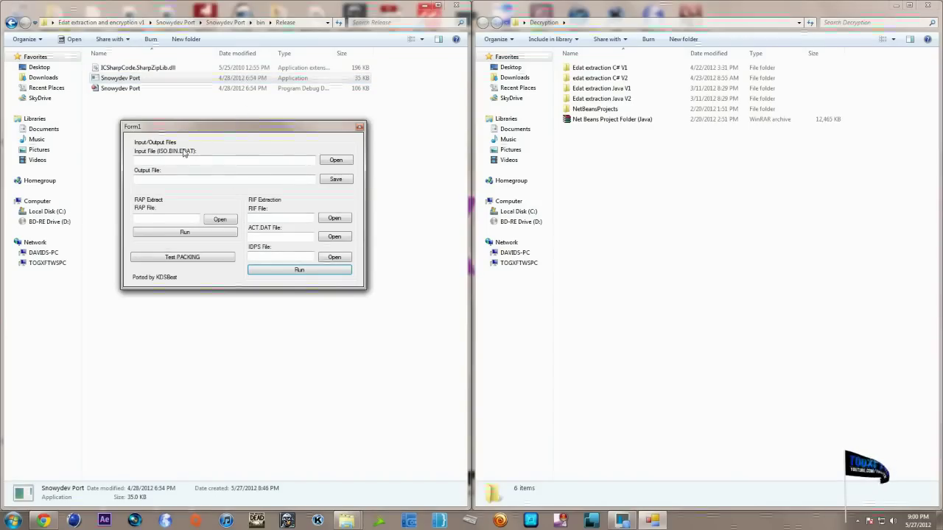
Move the Form1 window toward the centre, then close it
{"action": "left_click_drag", "start_coordinate": [220, 131], "coordinate": [277, 117]}
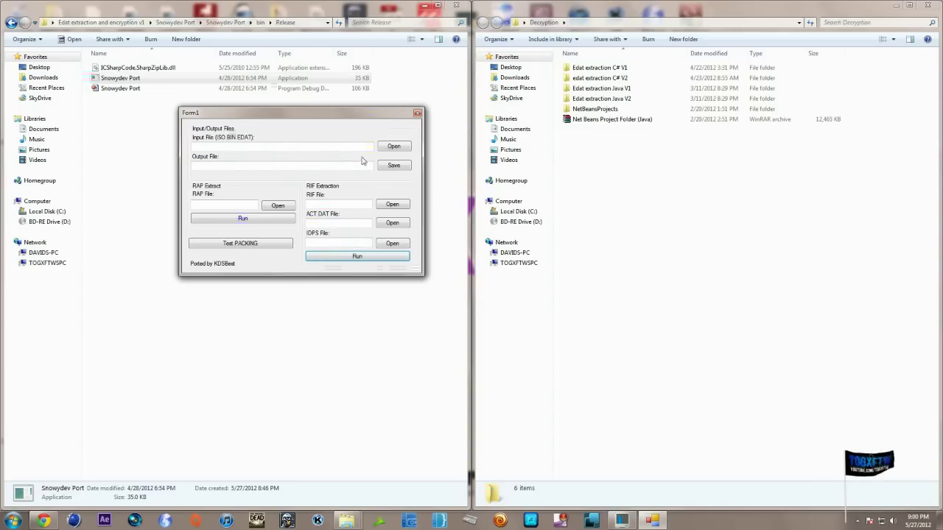
{"action": "left_click", "coordinate": [417, 113]}
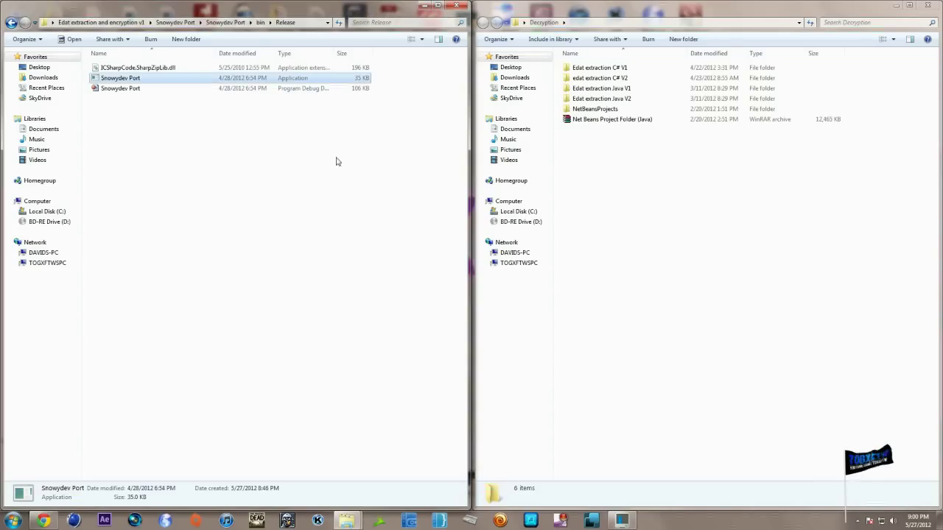
Select and then deselect the three Release files and the six Decryption items
{"action": "left_click", "coordinate": [413, 109]}
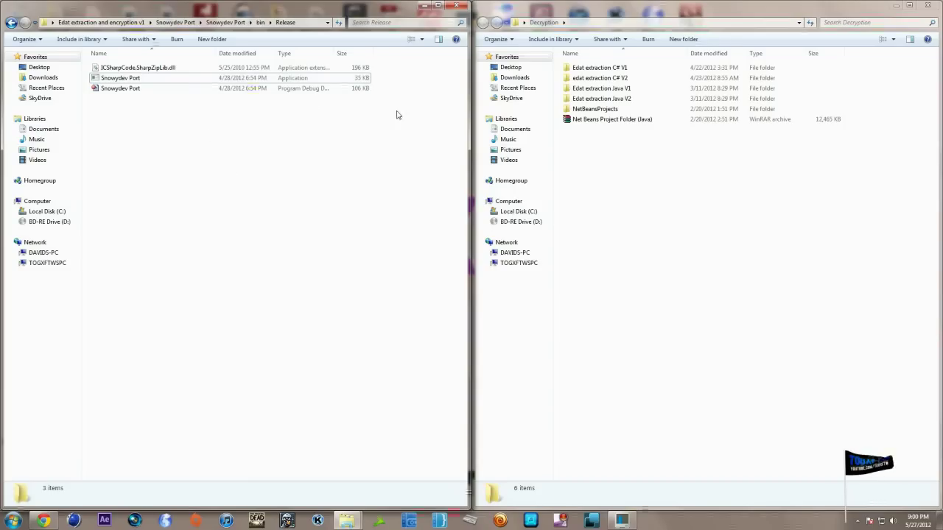
{"action": "left_click_drag", "start_coordinate": [313, 129], "coordinate": [200, 41]}
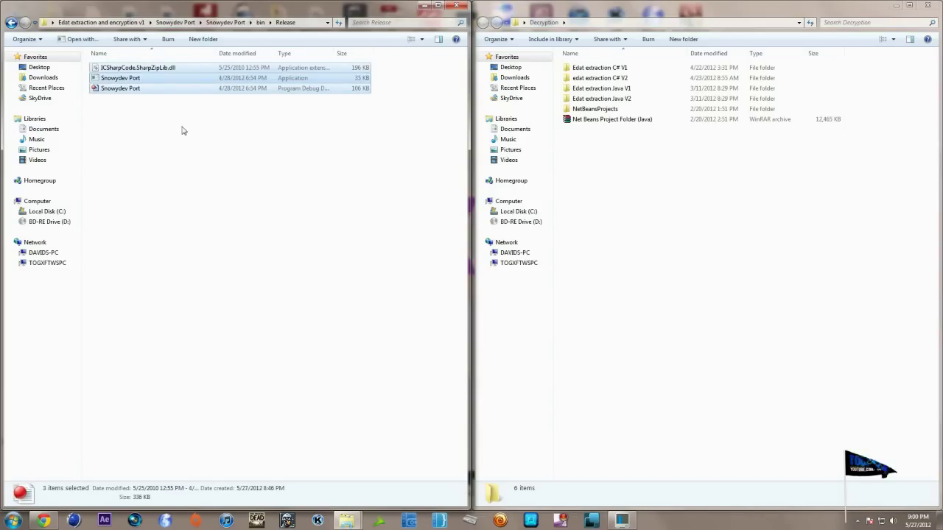
{"action": "left_click", "coordinate": [421, 139]}
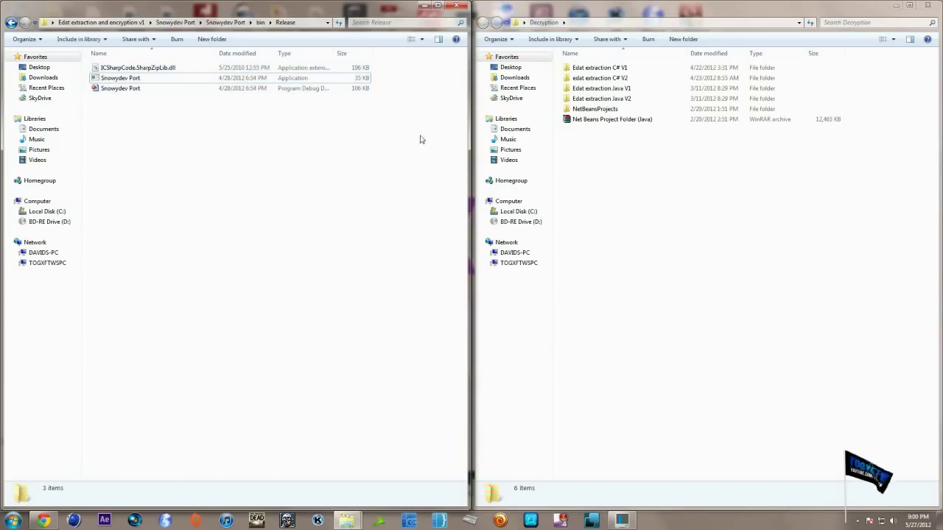
{"action": "left_click_drag", "start_coordinate": [679, 167], "coordinate": [561, 63]}
{"action": "left_click", "coordinate": [672, 175]}
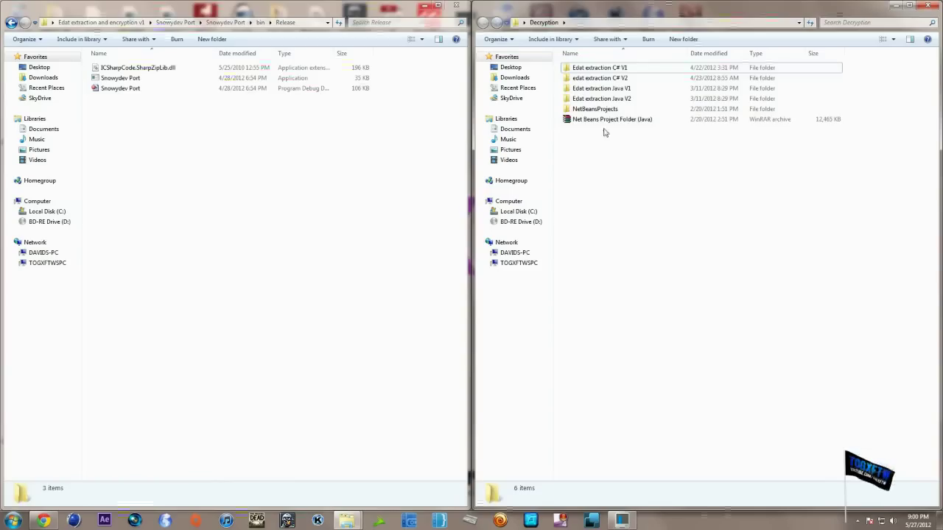
Close the Decryption window, then move the Release window to centre and close it
{"action": "left_click", "coordinate": [934, 6]}
{"action": "left_click_drag", "start_coordinate": [383, 9], "coordinate": [413, 140]}
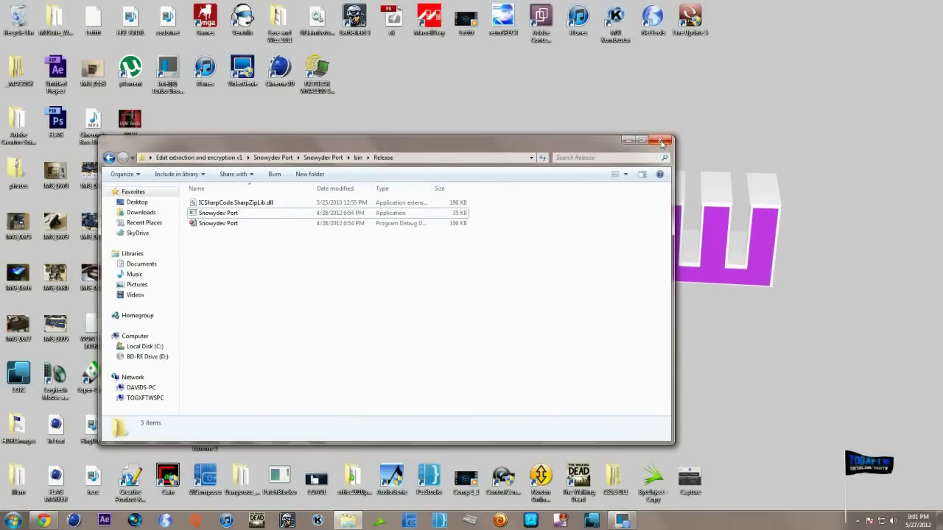
{"action": "left_click", "coordinate": [661, 141]}
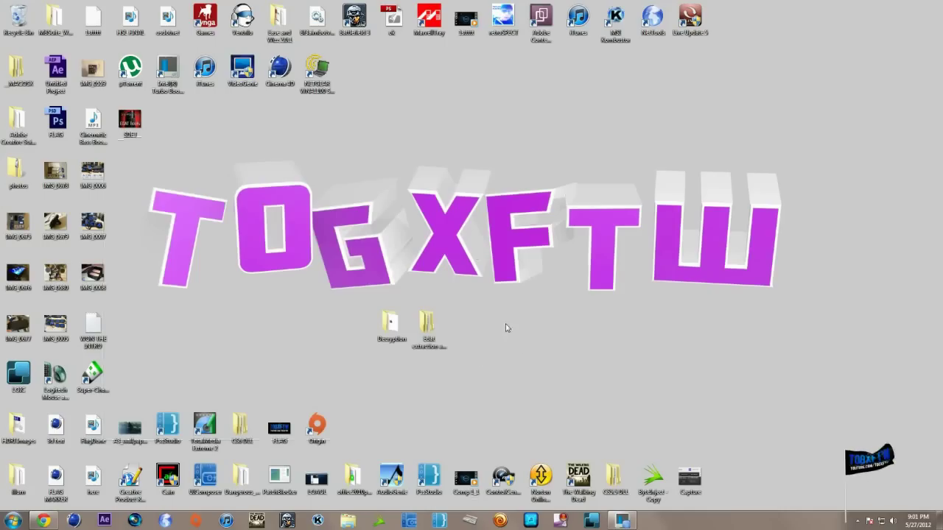